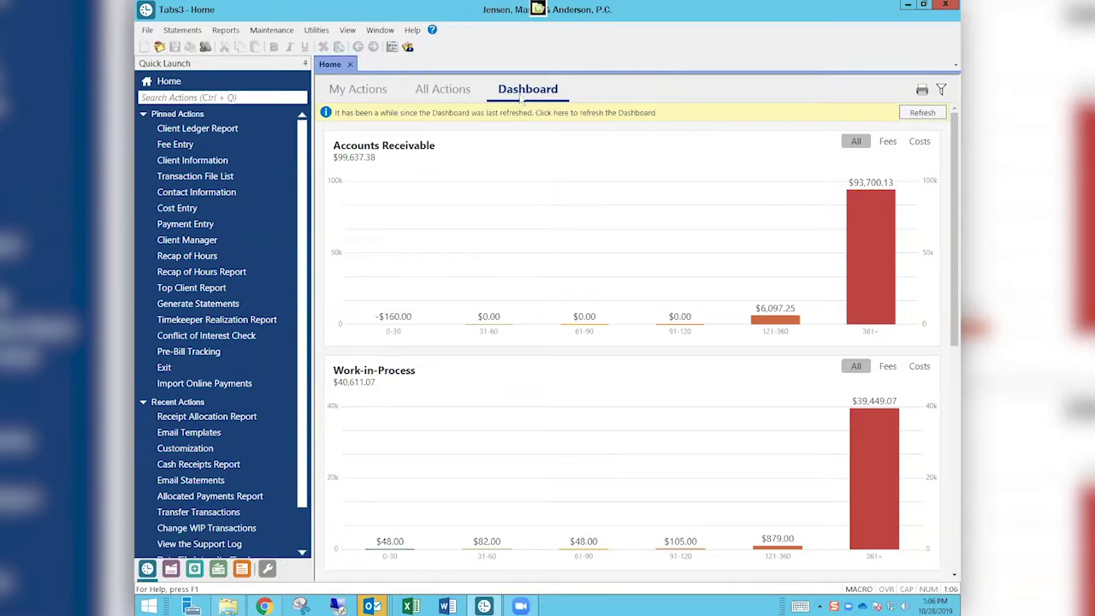
# Step: Open the Active User List, include all systems and show the activities in Summary view
pyautogui.click(348, 32)
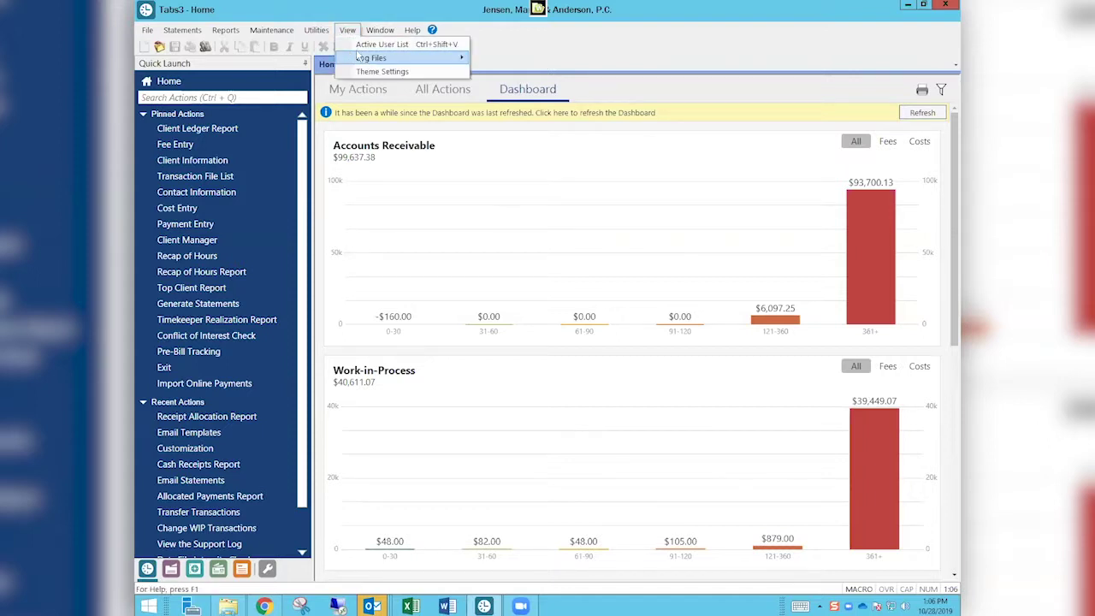
pyautogui.click(391, 45)
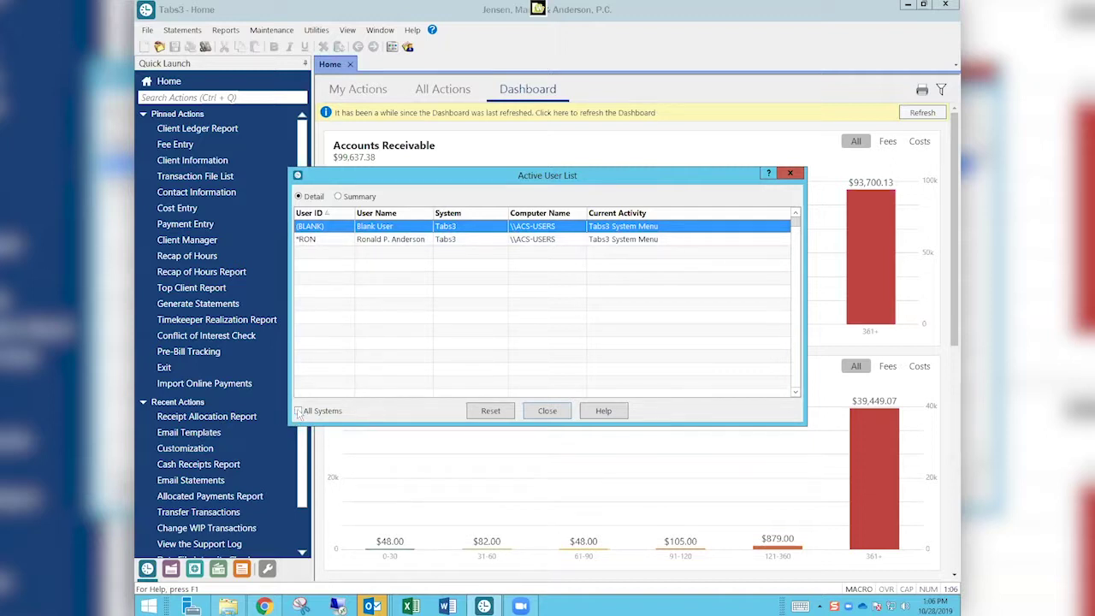
pyautogui.click(299, 412)
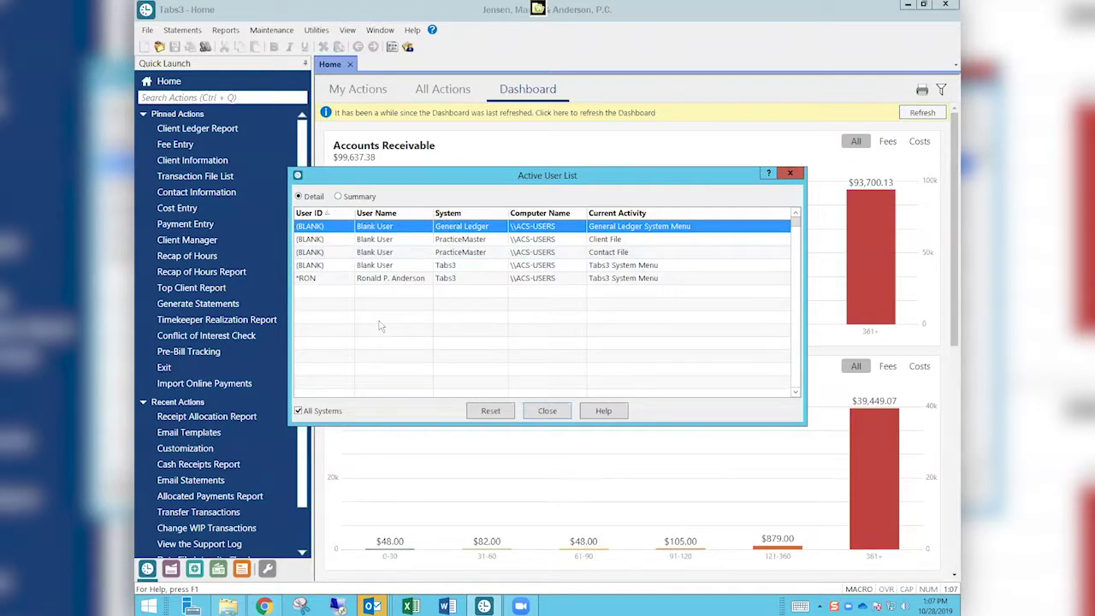
pyautogui.click(338, 197)
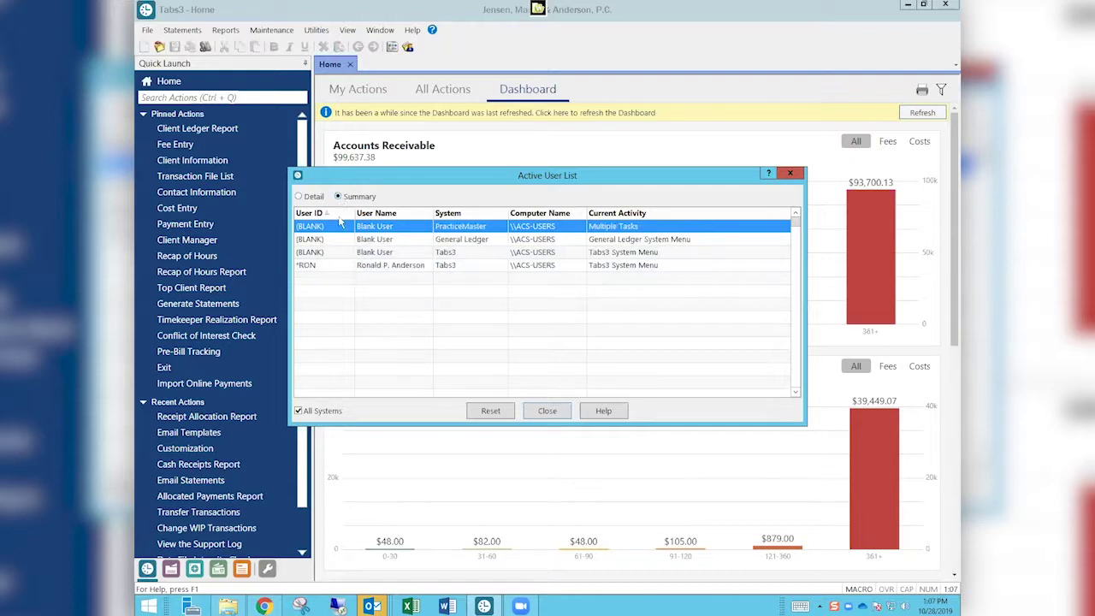
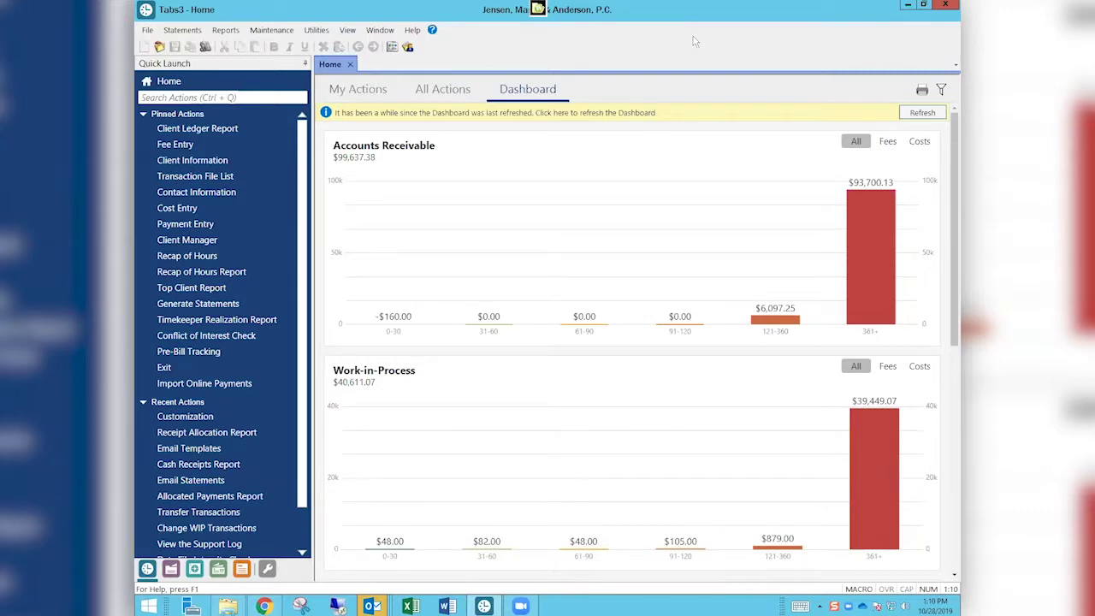
# Step: Reopen the Active User List to point out its reset option, and close it without resetting any user
pyautogui.click(347, 30)
pyautogui.click(377, 40)
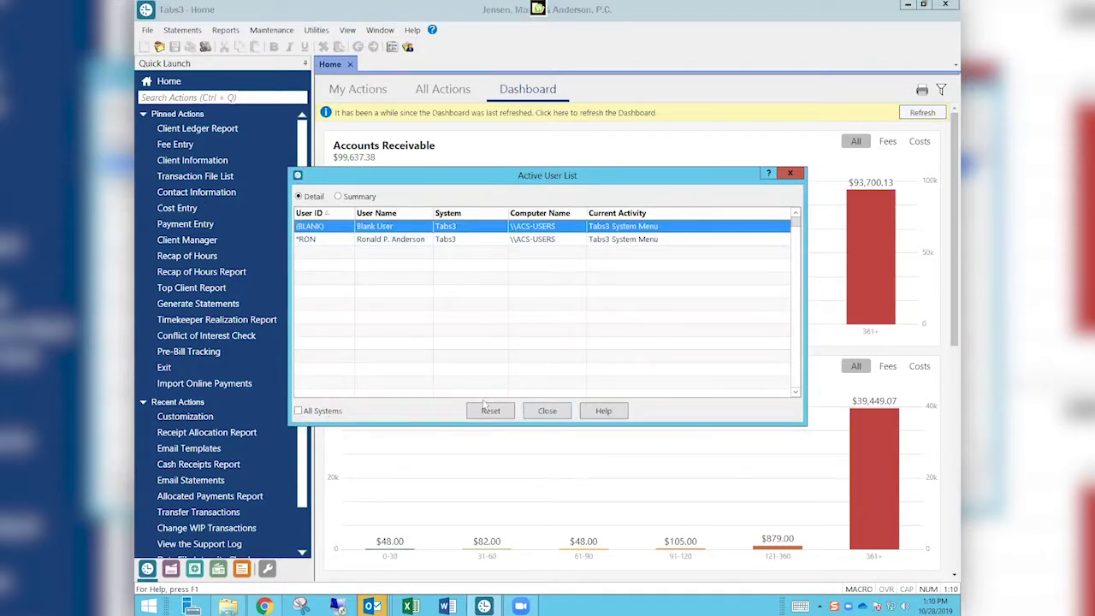
pyautogui.click(552, 410)
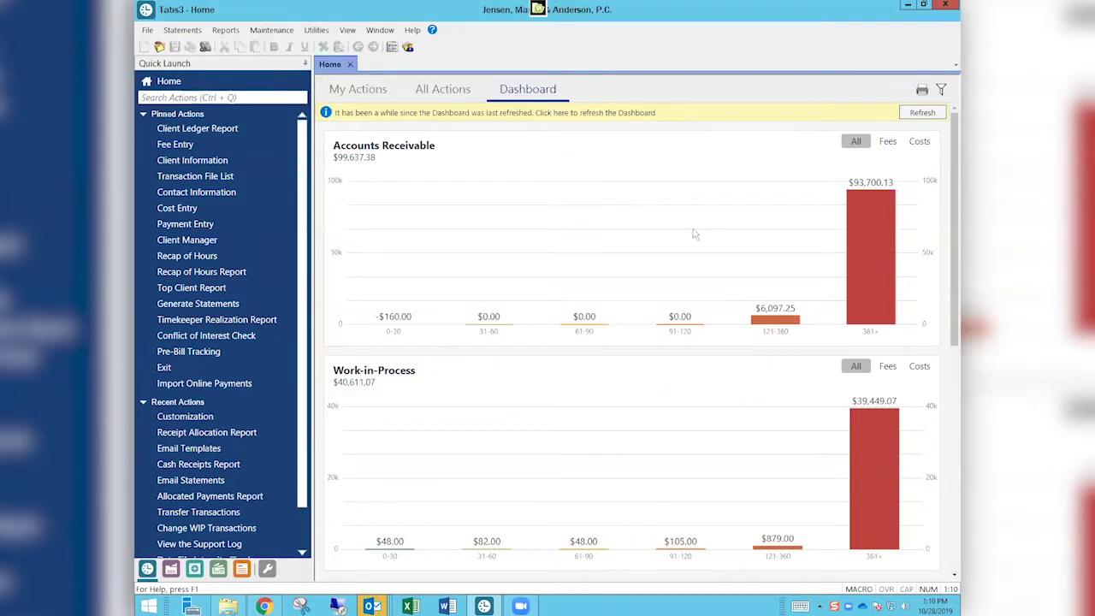
# Step: Launch PracticeMaster, dismiss the sample data notice and the eNote, and bring its Home window to the front
pyautogui.moveTo(954, 3)
pyautogui.click(172, 569)
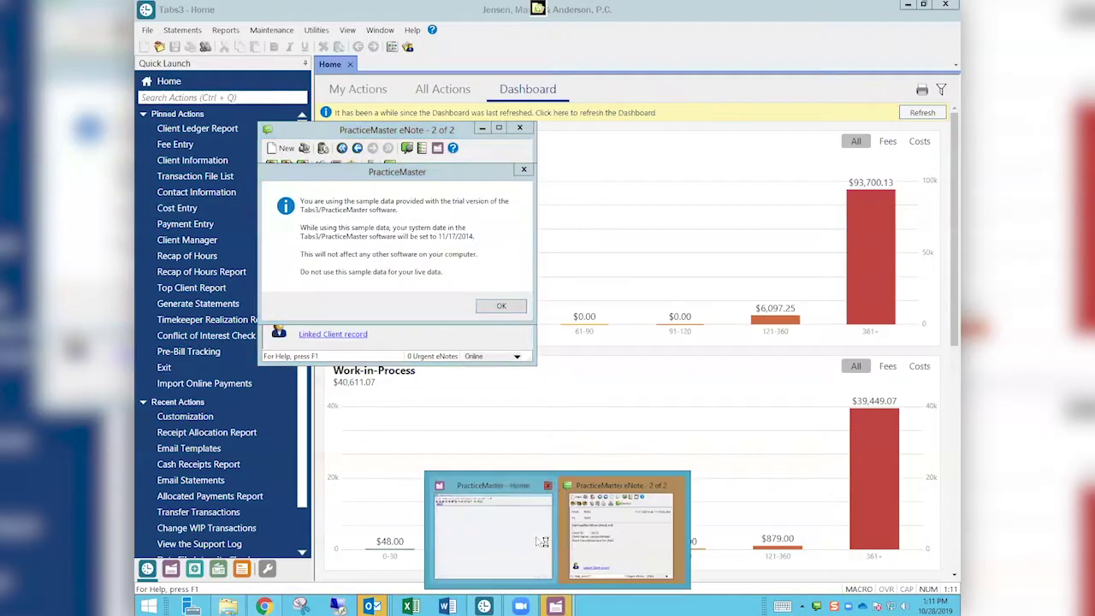
pyautogui.click(523, 170)
pyautogui.click(522, 128)
pyautogui.click(557, 606)
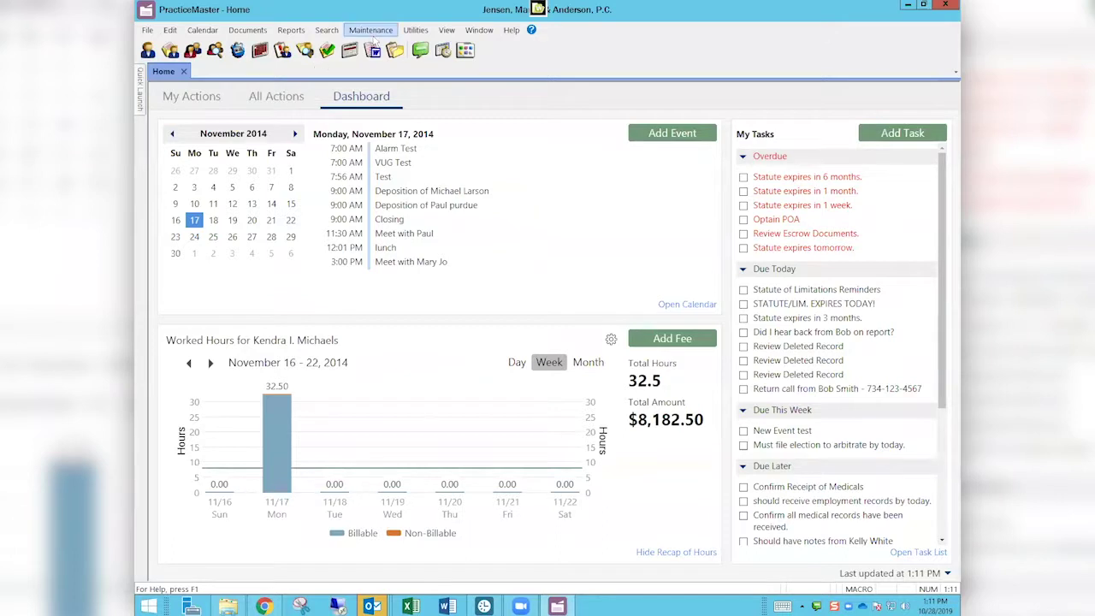
pyautogui.click(388, 31)
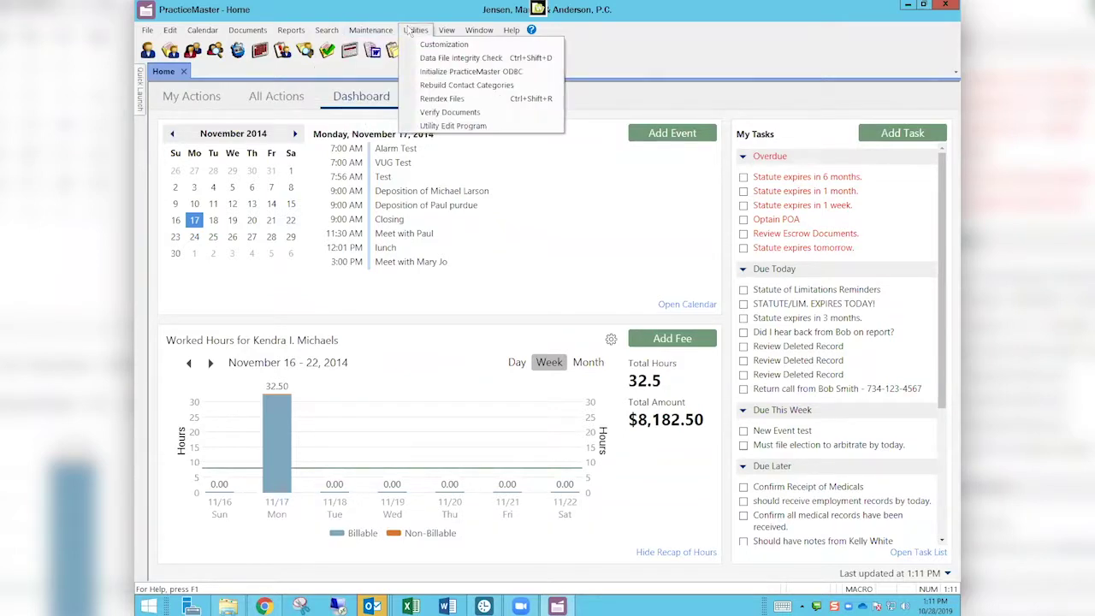
pyautogui.click(417, 32)
pyautogui.click(417, 32)
pyautogui.click(423, 54)
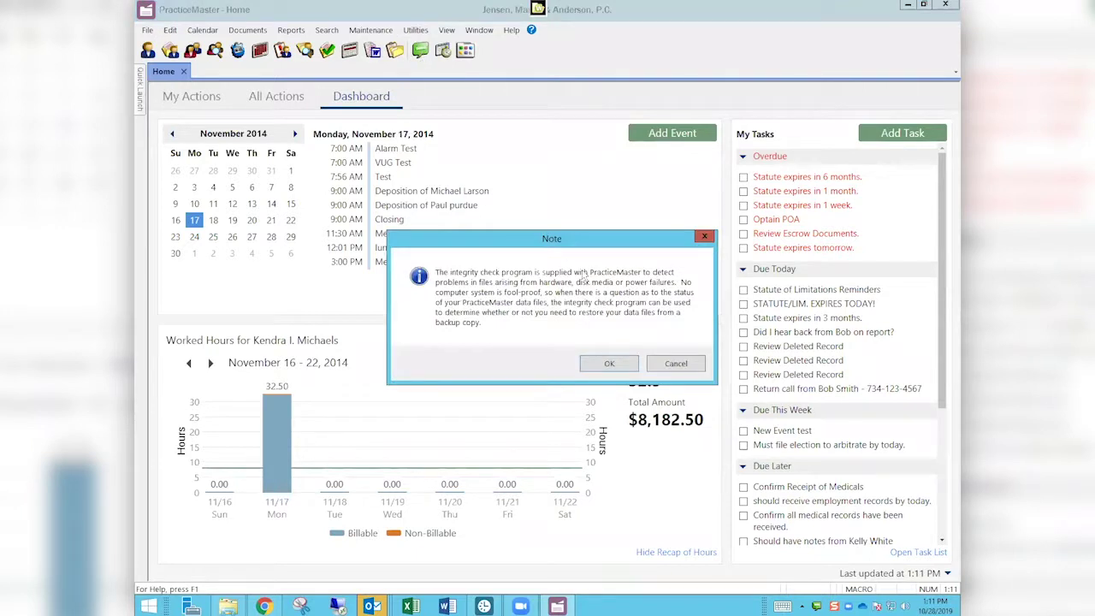
pyautogui.click(674, 363)
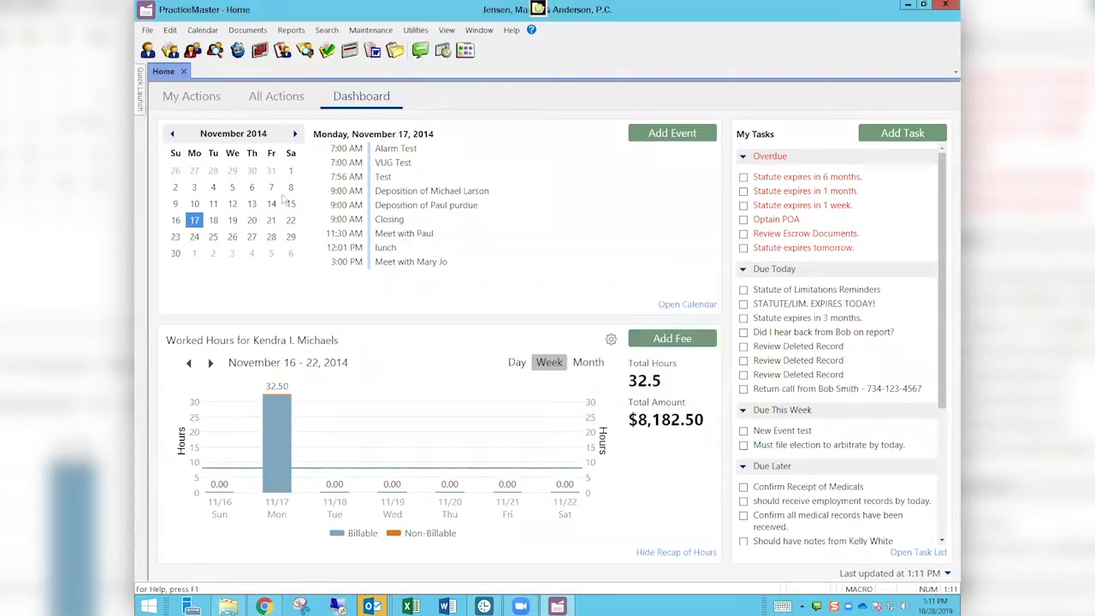
# Step: Start PracticeMaster Customization to view the conflicting activities, cancel it without browsing the customization options, and exit PracticeMaster
pyautogui.click(417, 31)
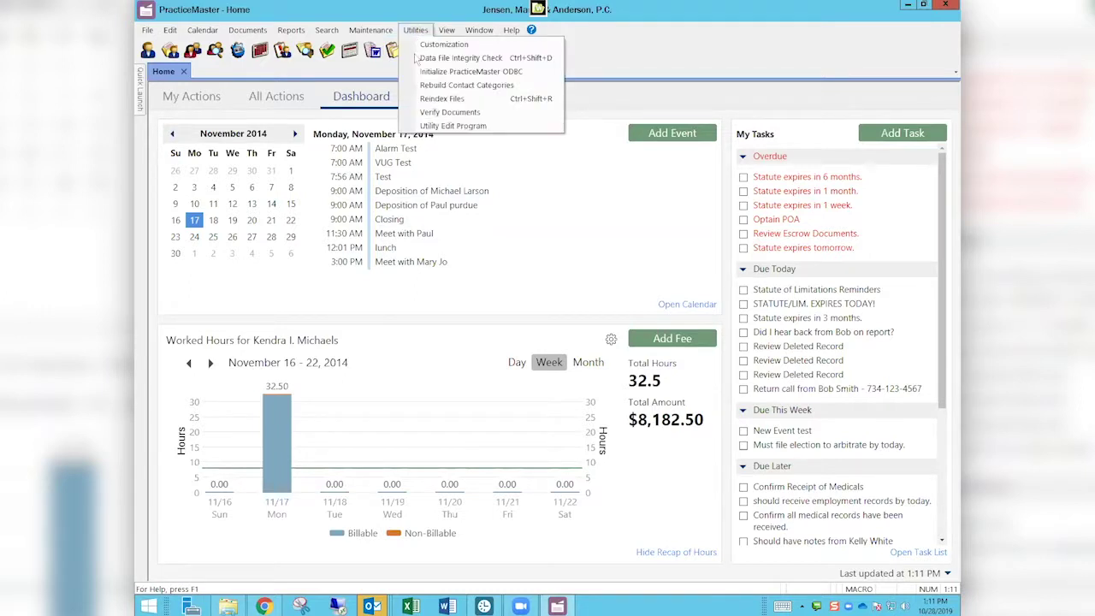
pyautogui.click(432, 44)
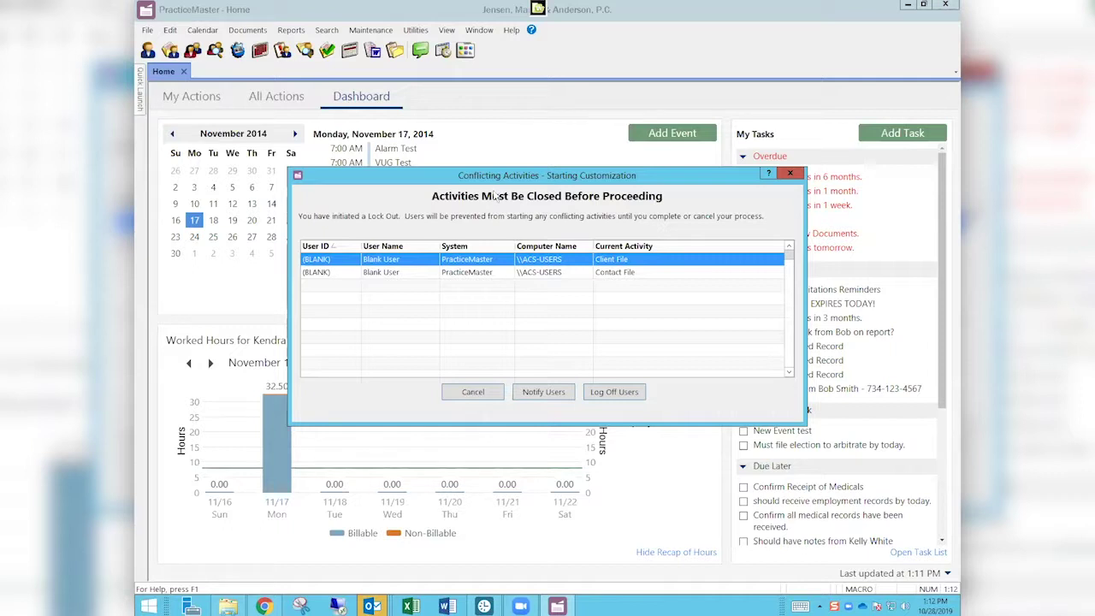
pyautogui.click(791, 174)
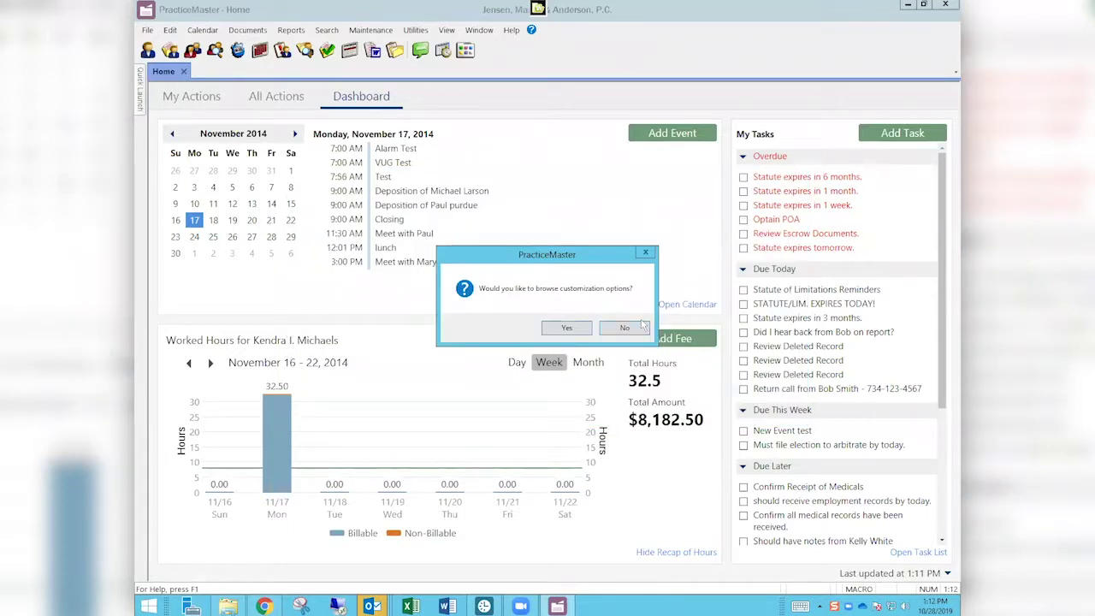
pyautogui.click(614, 330)
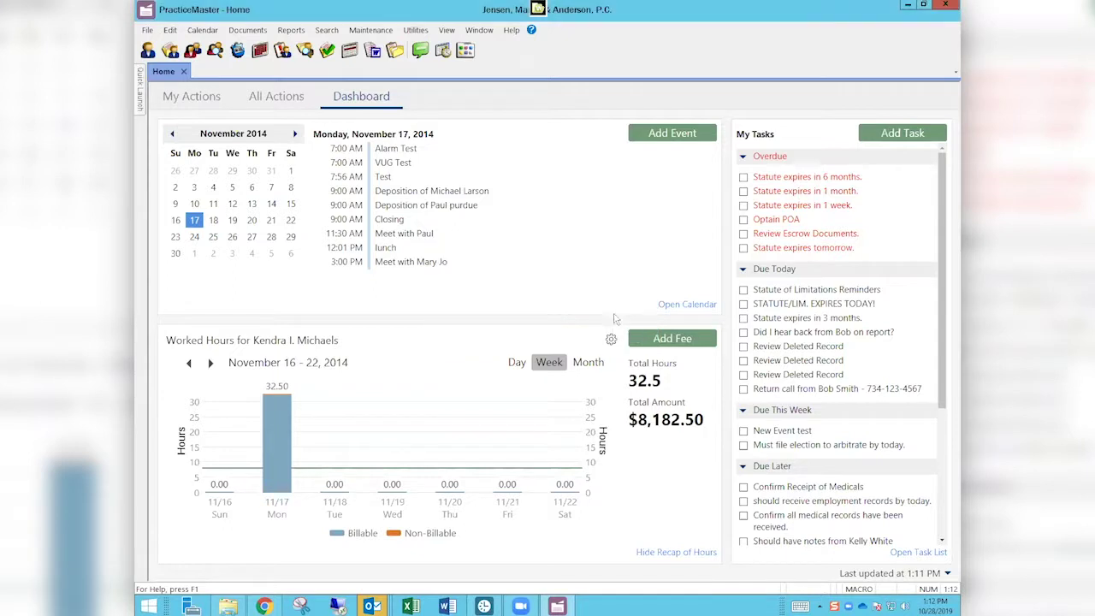
pyautogui.click(945, 7)
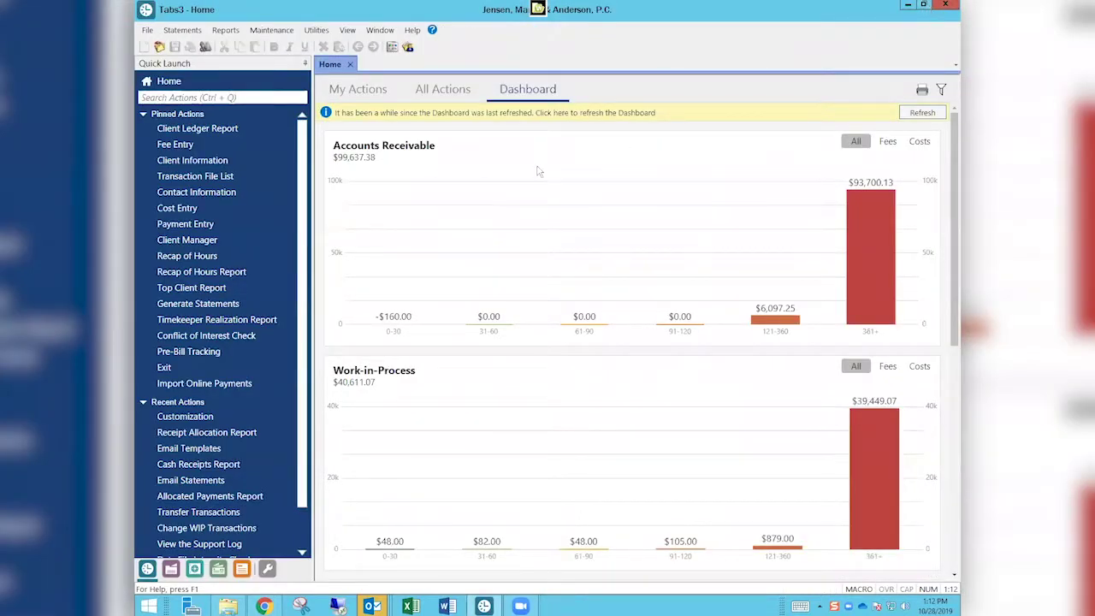
# Step: Check the Active User List for current Tabs3 users and their activities, and close the list
pyautogui.click(348, 30)
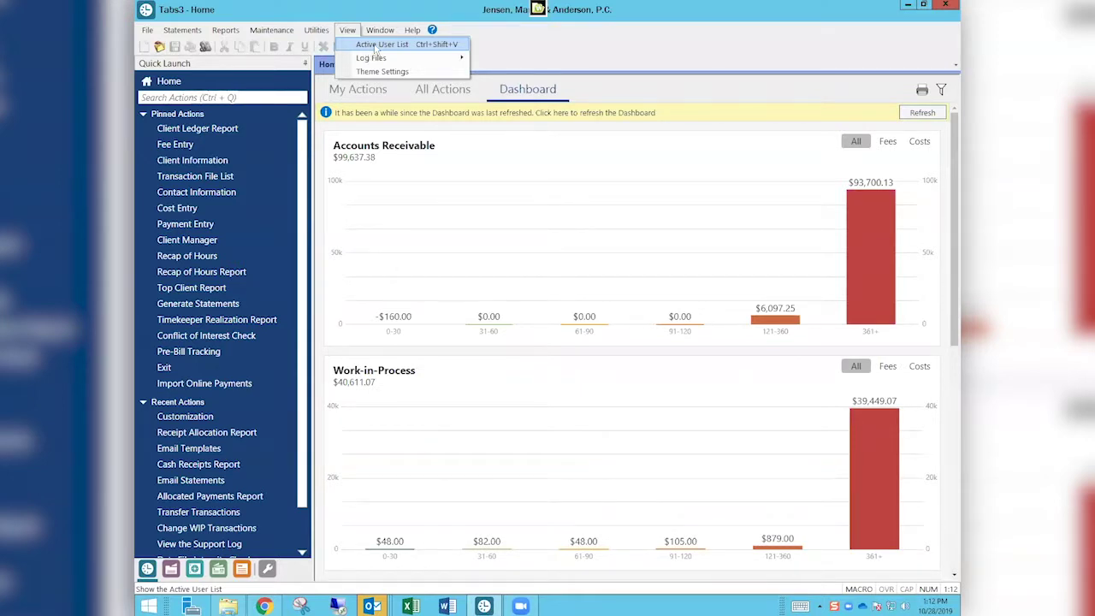
pyautogui.click(375, 45)
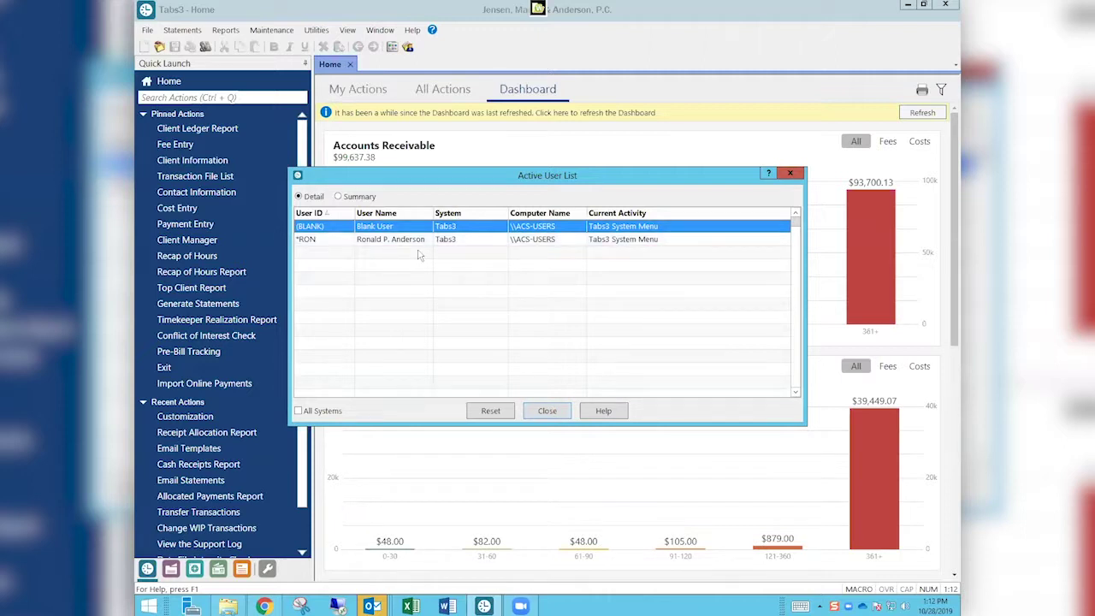
pyautogui.click(548, 411)
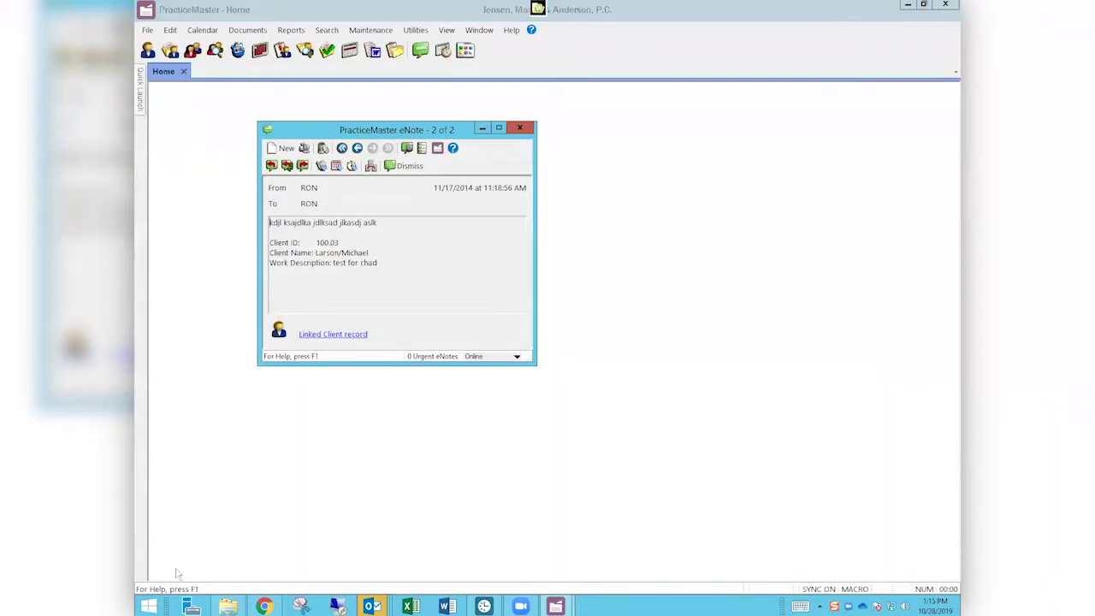
# Step: Dismiss the PracticeMaster startup notice and eNote, and open NetDocuments Integration by searching the actions for "netd"
pyautogui.click(502, 308)
pyautogui.click(523, 128)
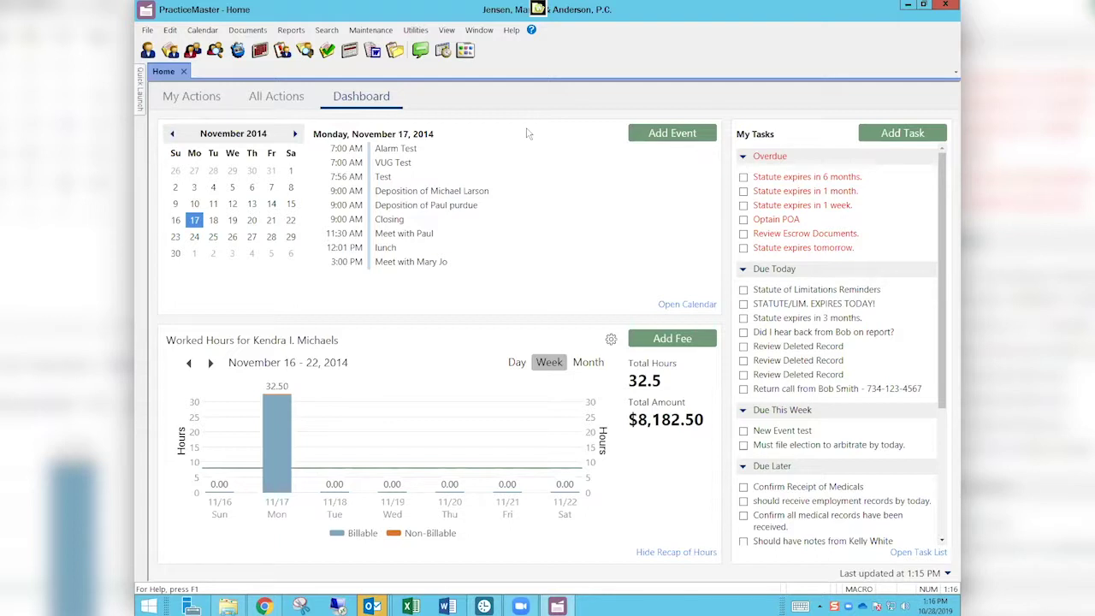
pyautogui.click(141, 95)
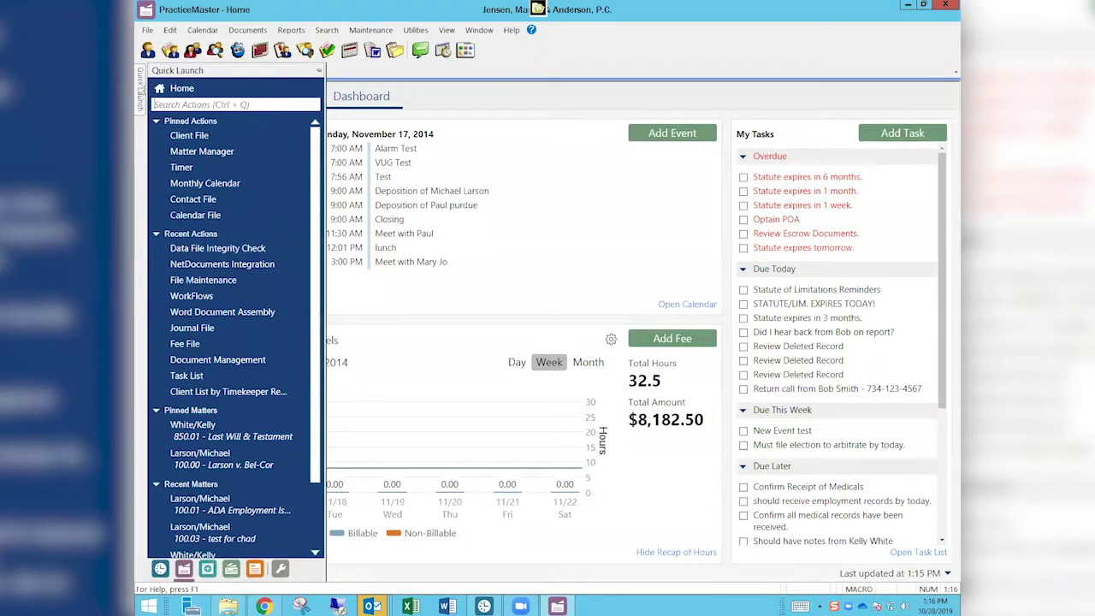
pyautogui.click(234, 105)
pyautogui.write('netd')
pyautogui.press('Return')
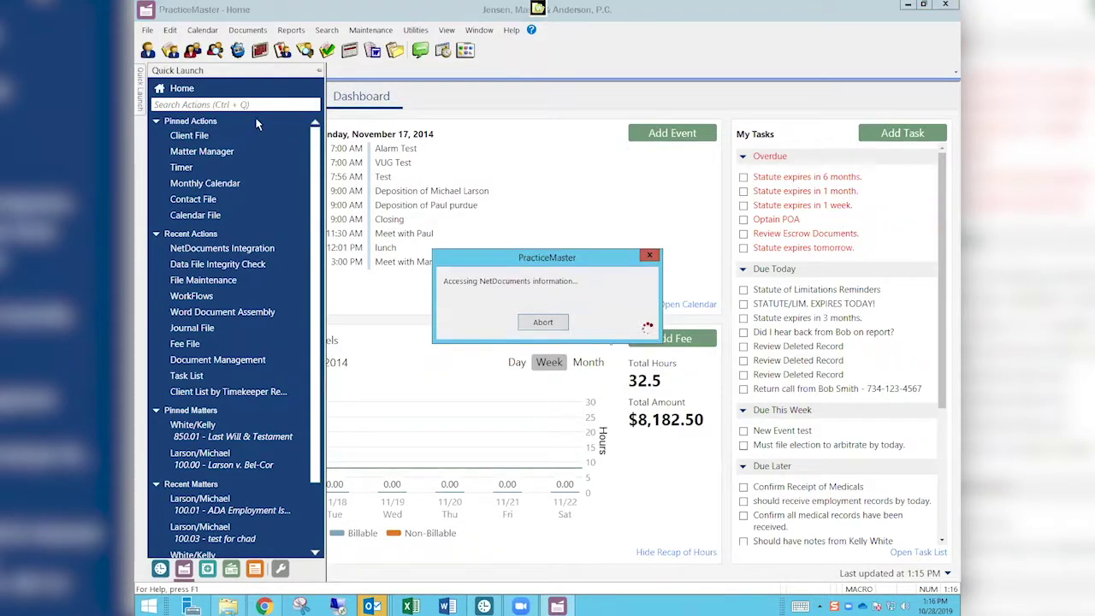
pyautogui.click(648, 325)
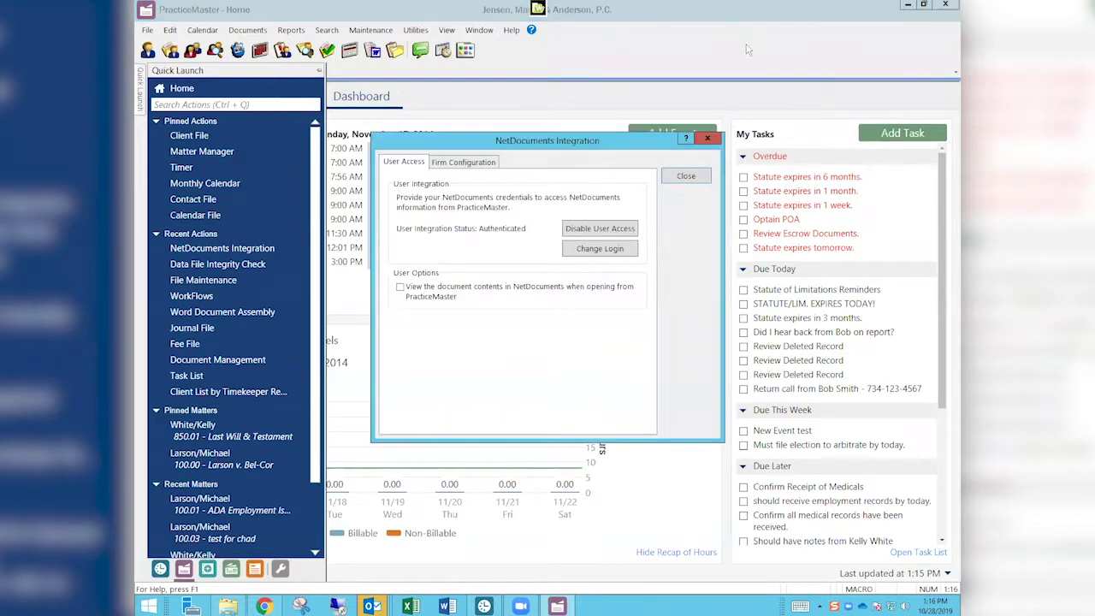
# Step: Review the NetDocuments User Access and Firm Configuration settings, close the integration settings without changes, and exit PracticeMaster
pyautogui.click(468, 162)
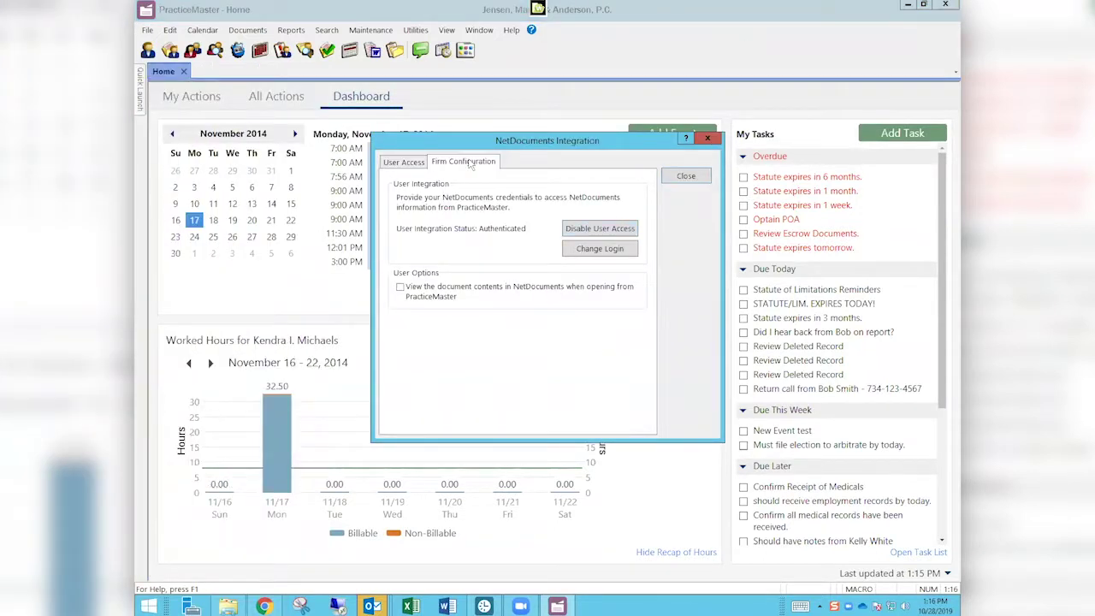
pyautogui.click(412, 167)
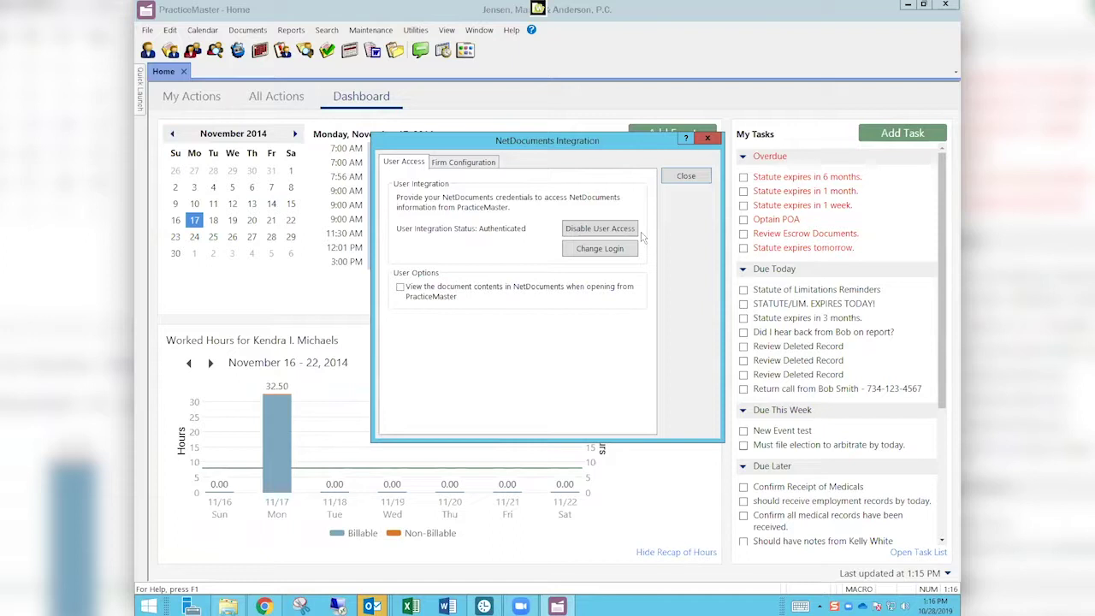
pyautogui.click(480, 164)
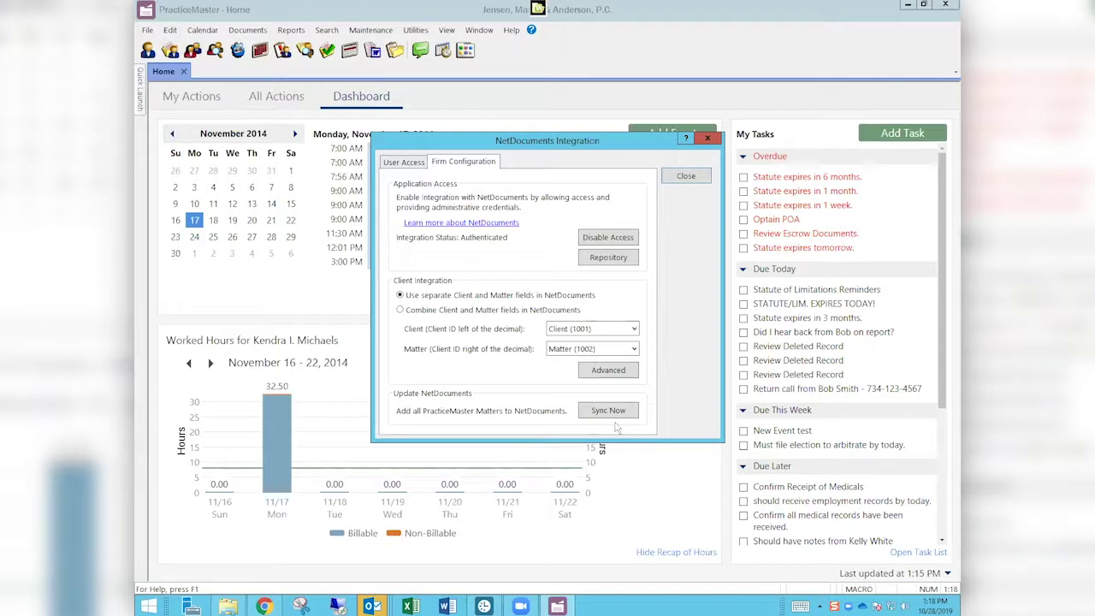
pyautogui.click(686, 176)
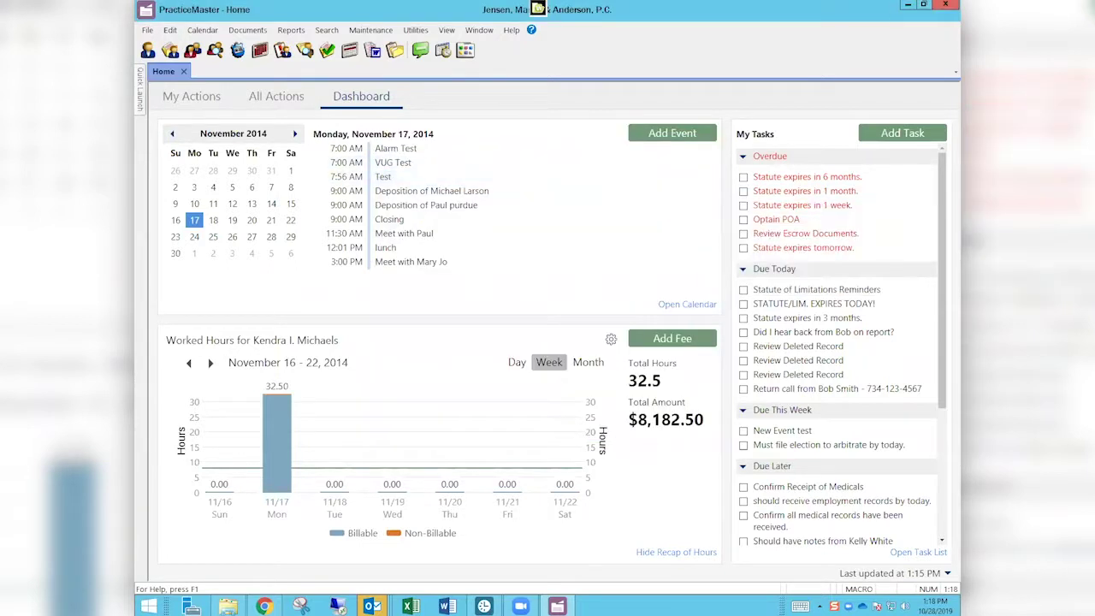
pyautogui.hotkey('alt', 'F4')
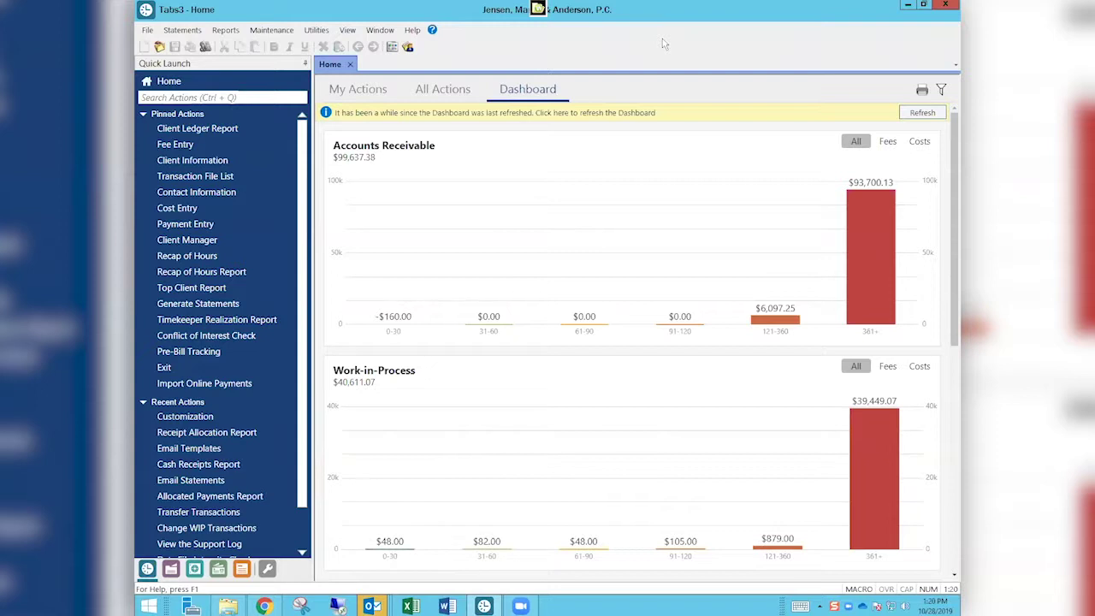
pyautogui.rightClick(263, 606)
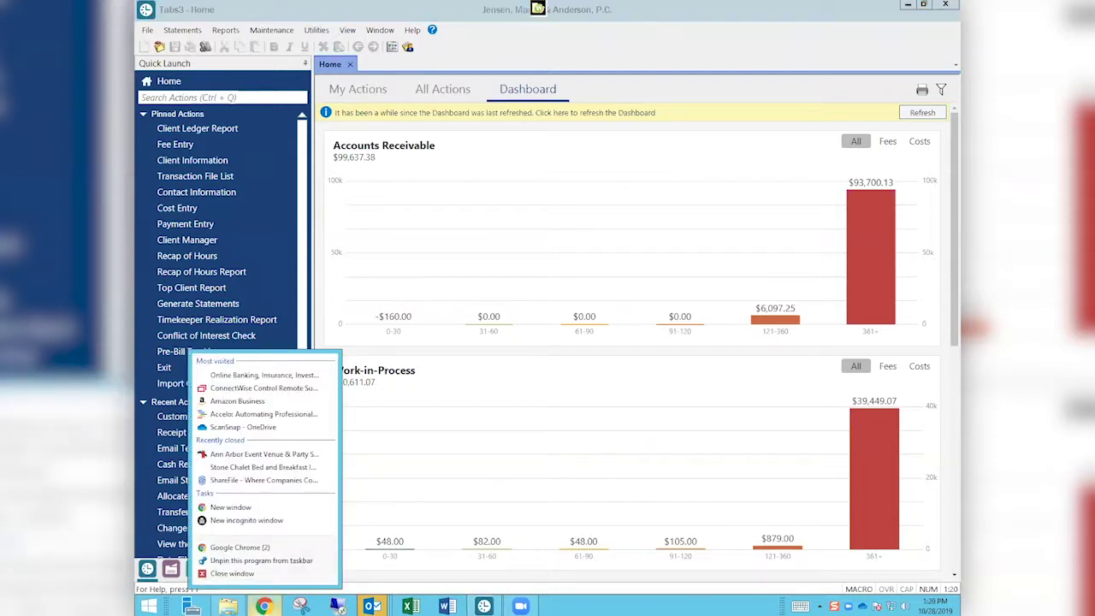
pyautogui.click(278, 549)
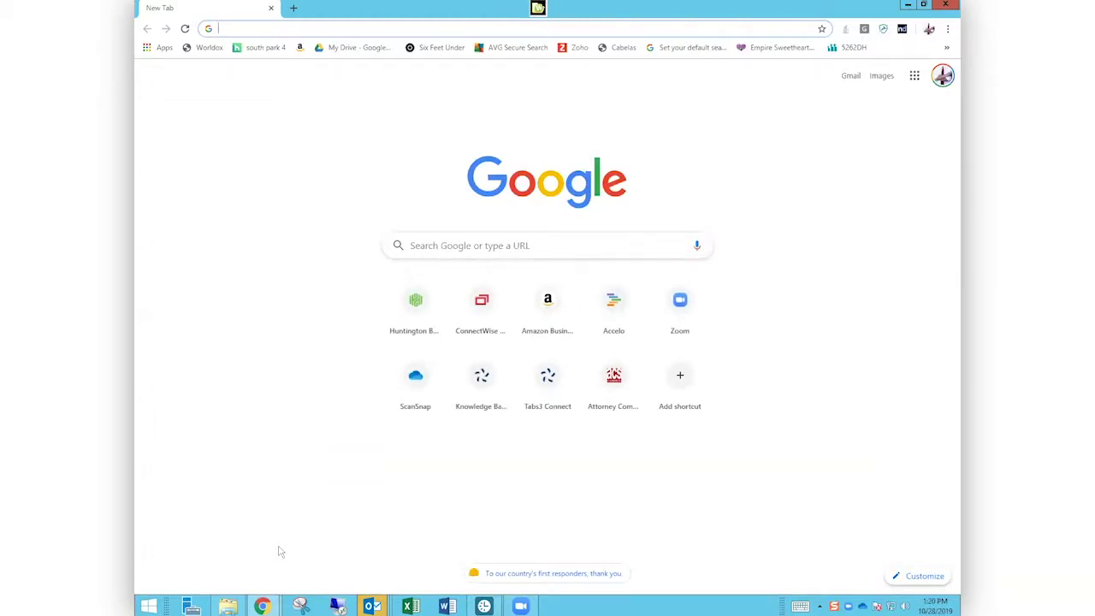
pyautogui.write('att')
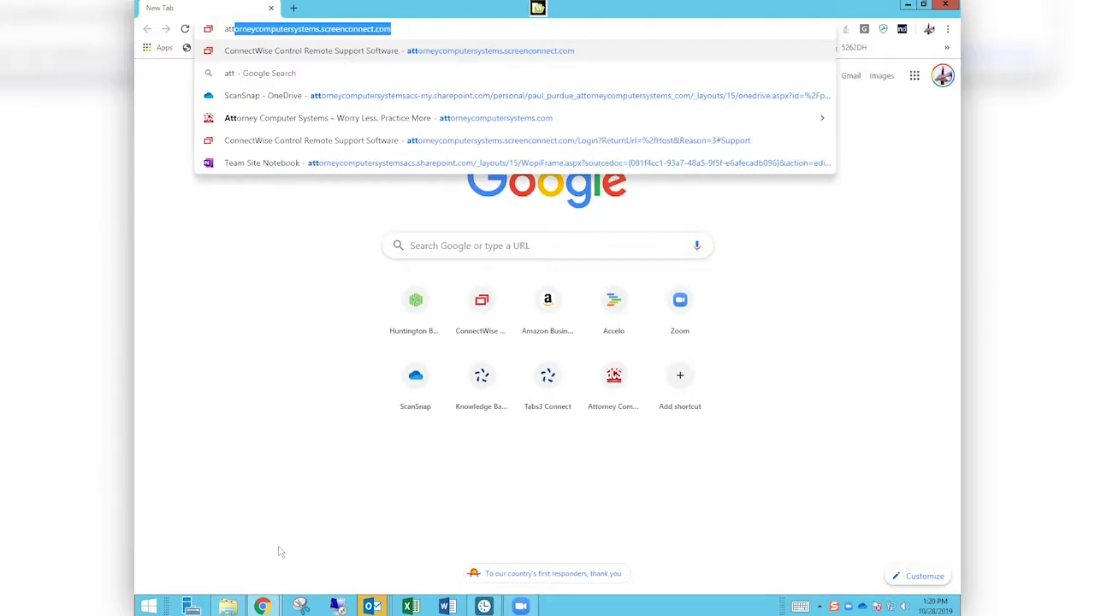
pyautogui.press('Down')
pyautogui.press('Down')
pyautogui.press('Down')
pyautogui.press('Down')
pyautogui.press('Up')
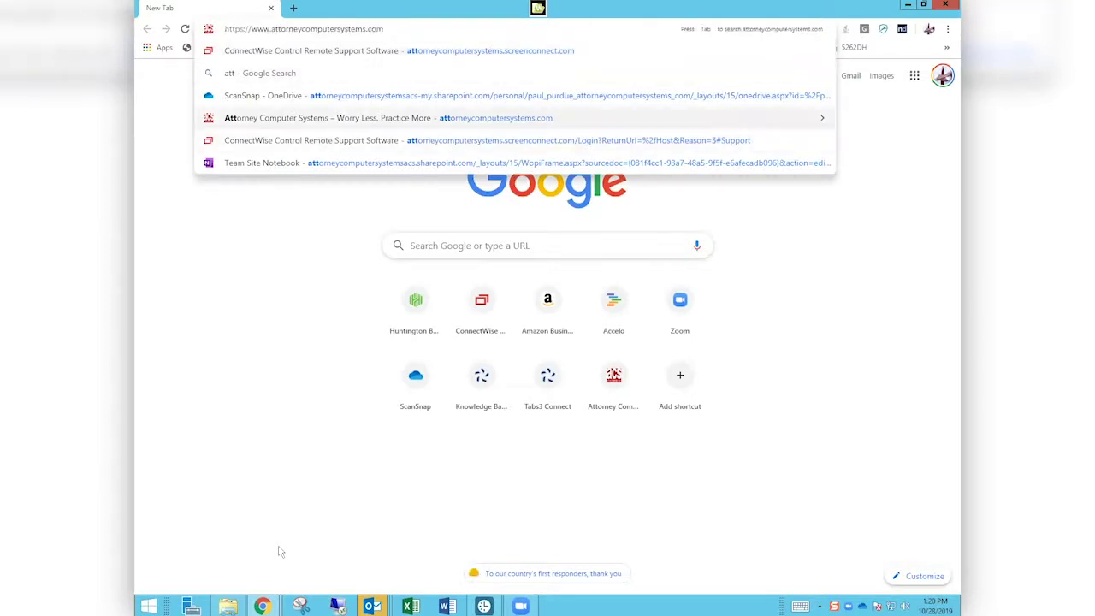
pyautogui.press('Return')
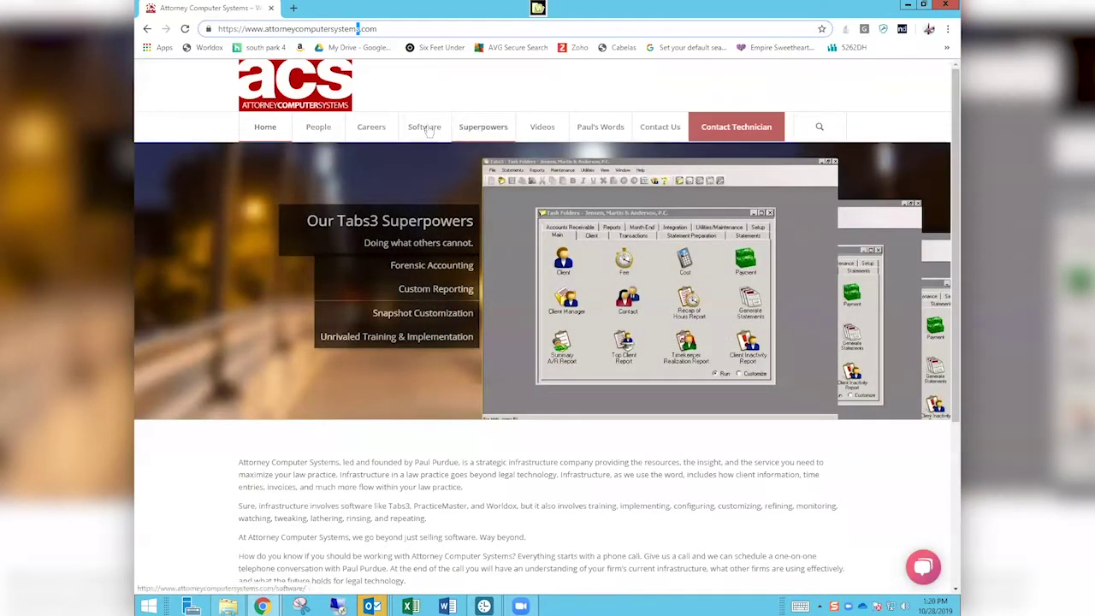
pyautogui.moveTo(542, 132)
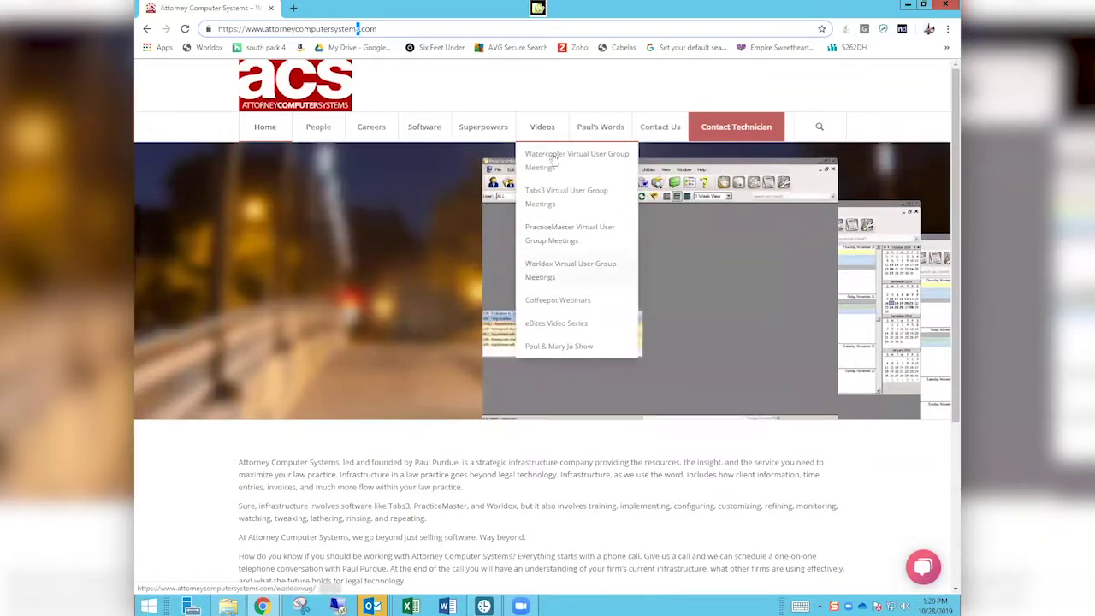
# Step: Open the website's Videos page and look over the video categories from Tabs3 meetings to the Paul and Mary Jo Show
pyautogui.click(552, 130)
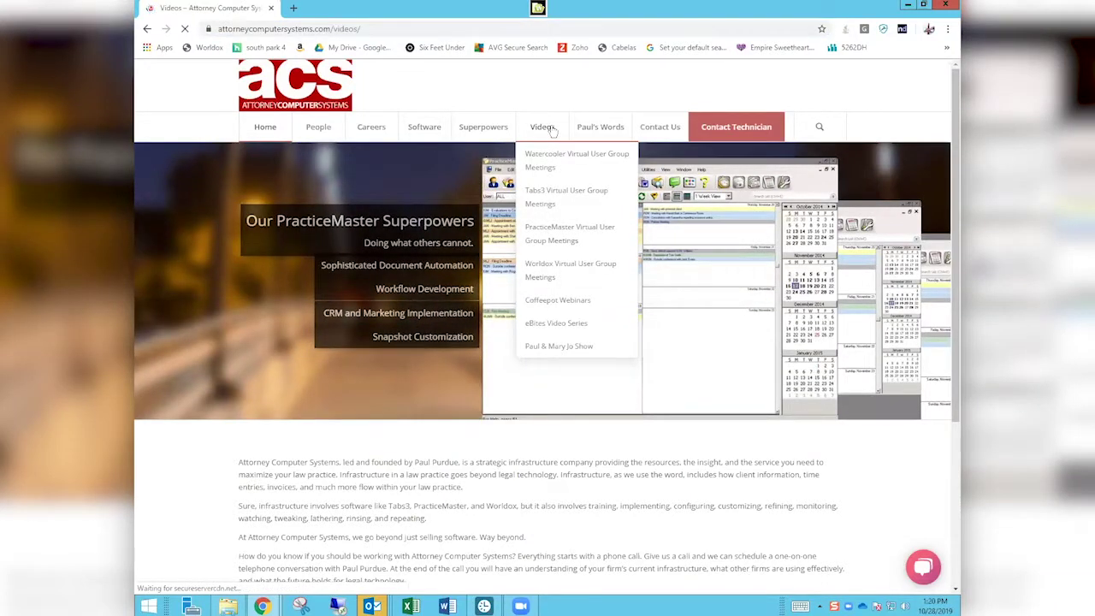
pyautogui.scroll(-2, 553, 130)
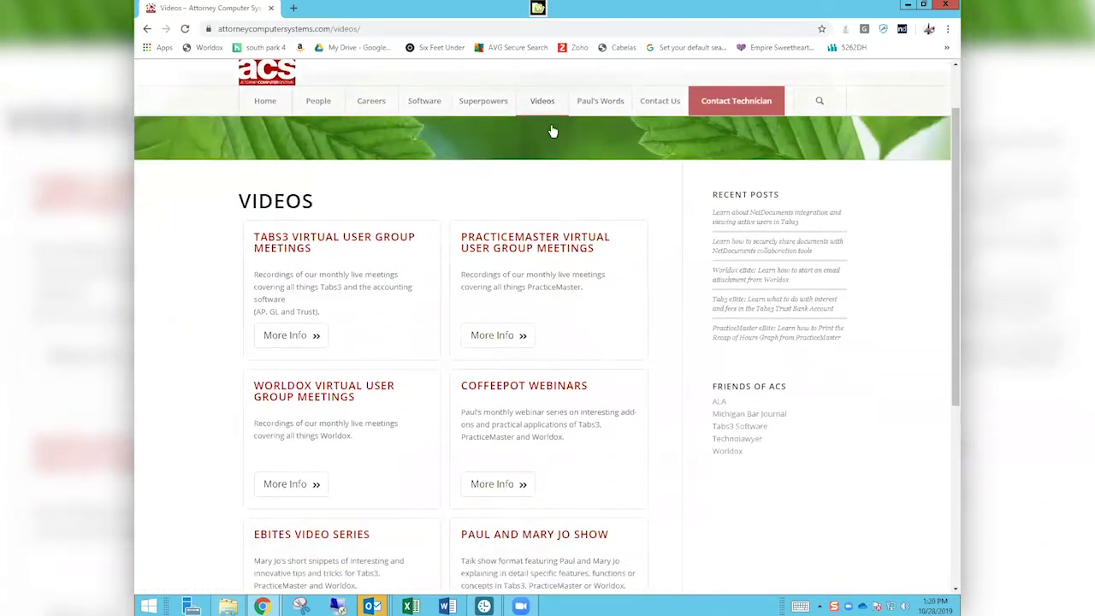
pyautogui.scroll(-1, 552, 130)
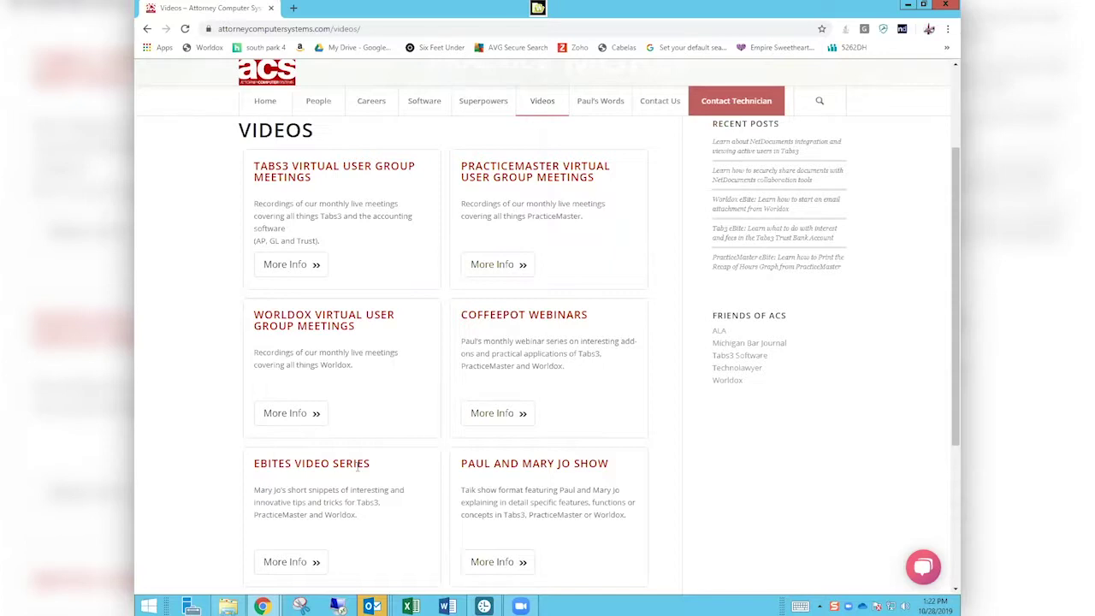
# Step: Open the Tabs3 Virtual User Group Meetings page and review its registration form and the recorded meetings down to the page footer
pyautogui.click(302, 265)
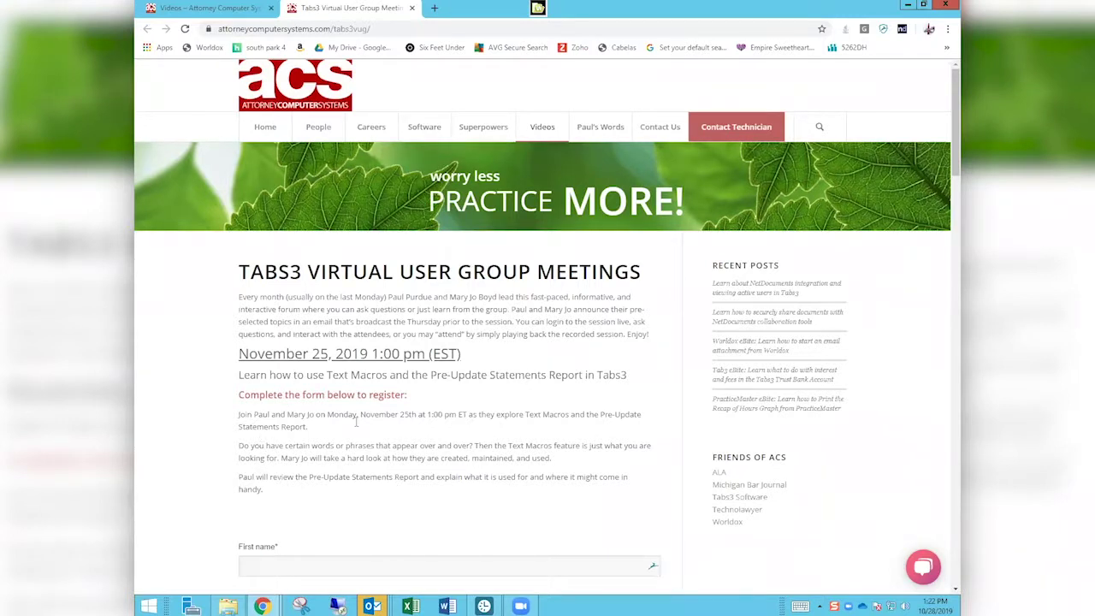
pyautogui.scroll(-3, 359, 419)
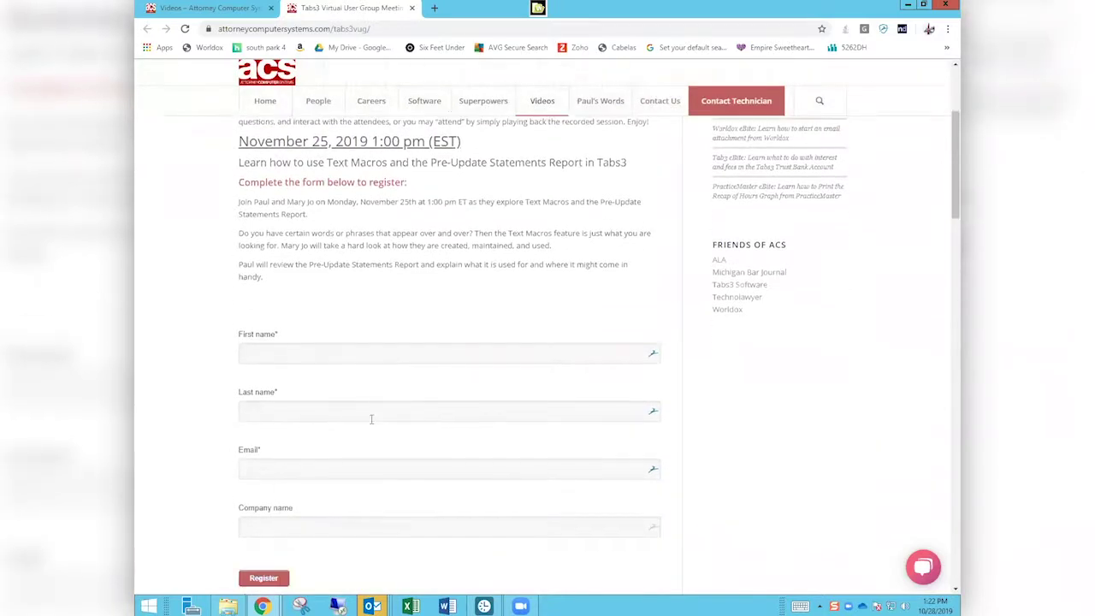
pyautogui.scroll(-3, 372, 419)
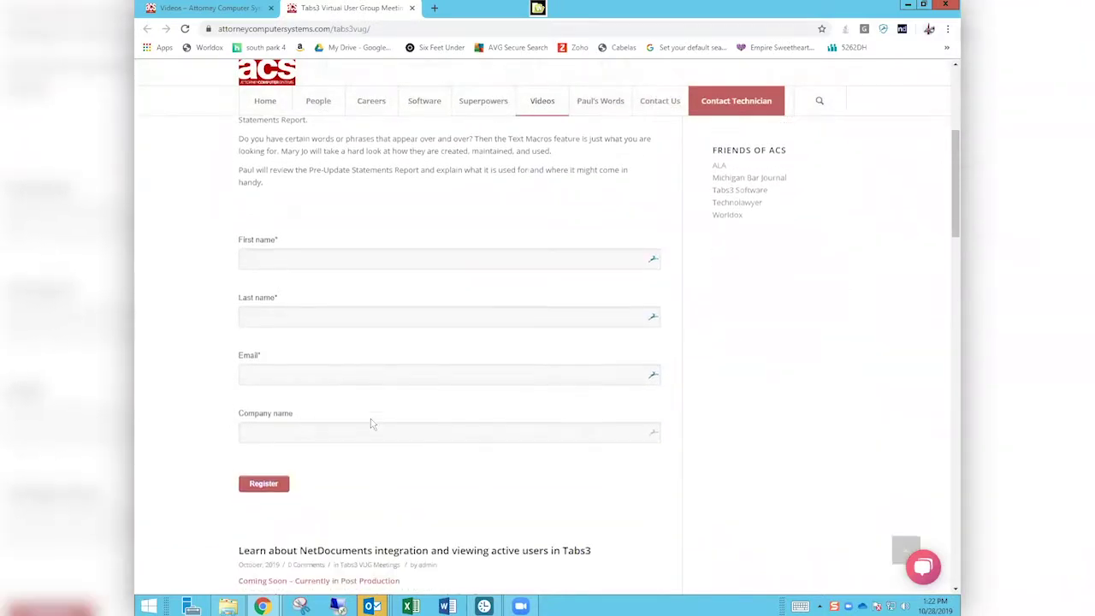
pyautogui.scroll(-2, 371, 418)
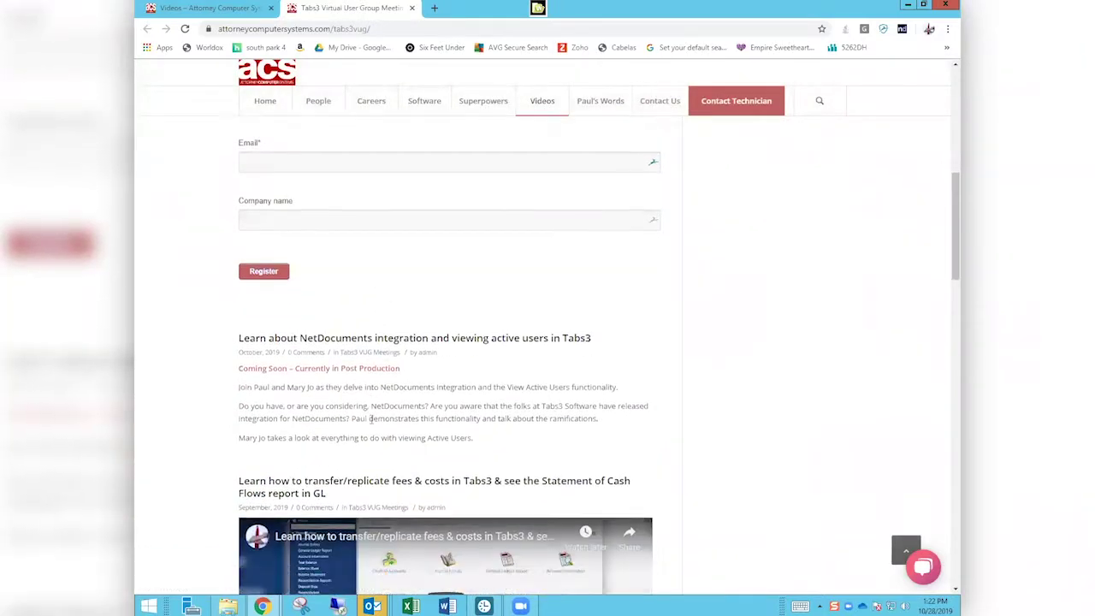
pyautogui.scroll(-3, 371, 424)
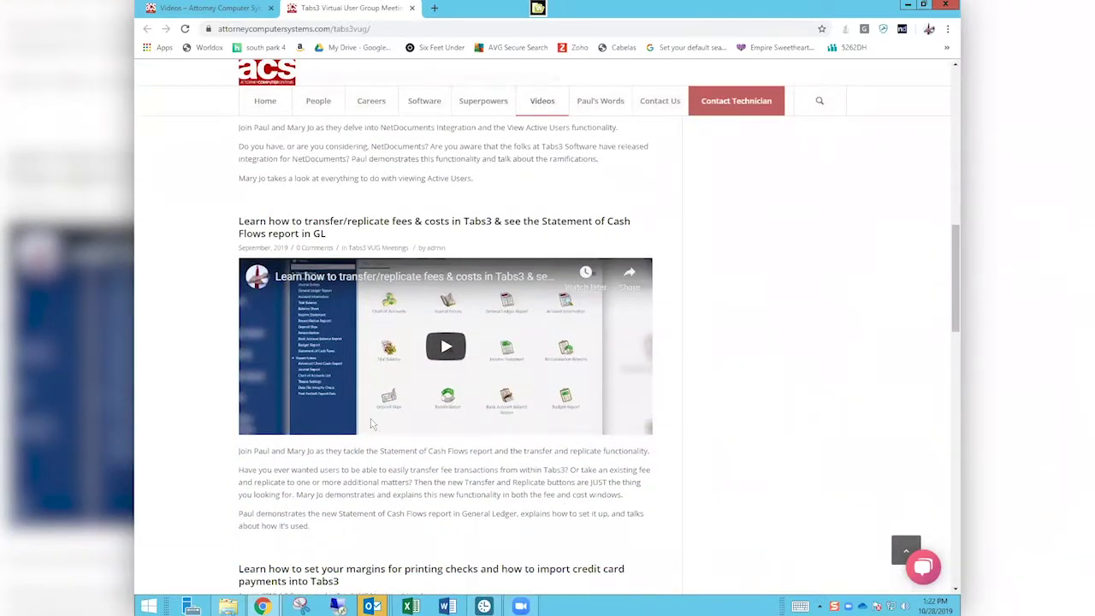
pyautogui.scroll(-2, 371, 424)
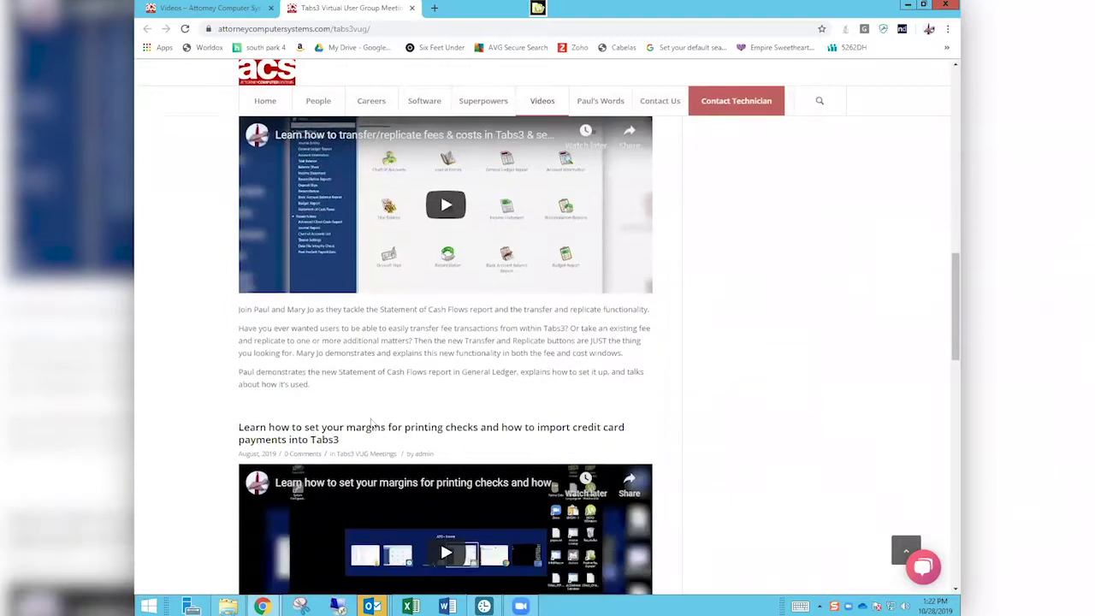
pyautogui.scroll(-14, 371, 423)
pyautogui.scroll(5, 372, 424)
pyautogui.scroll(-8, 371, 423)
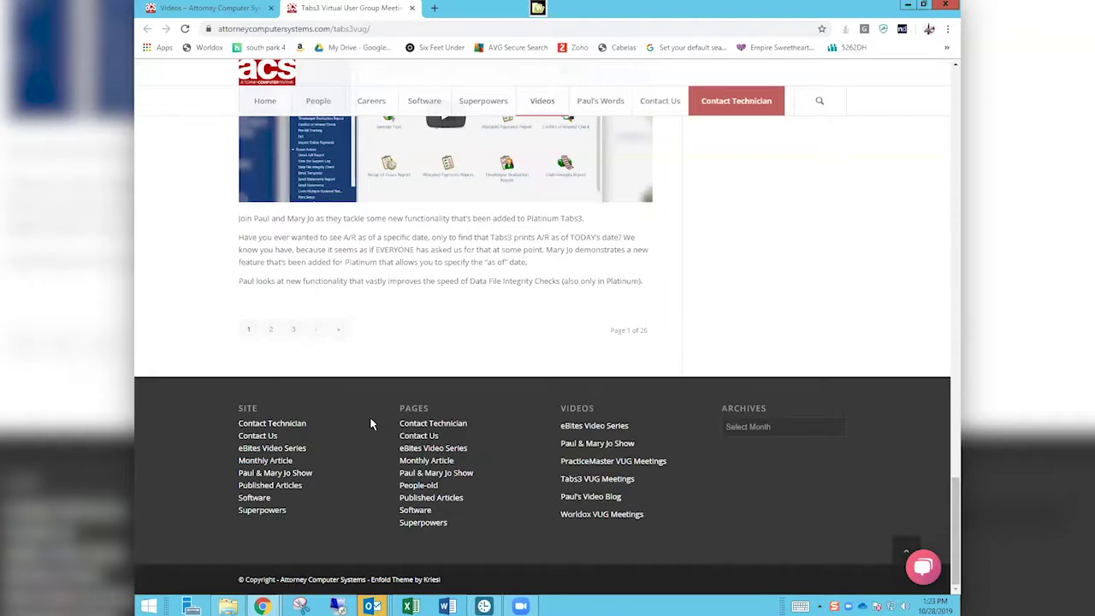
# Step: Return to the start of the Tabs3 Virtual User Group Meetings page and open the website's search field
pyautogui.scroll(10, 371, 423)
pyautogui.scroll(5, 372, 423)
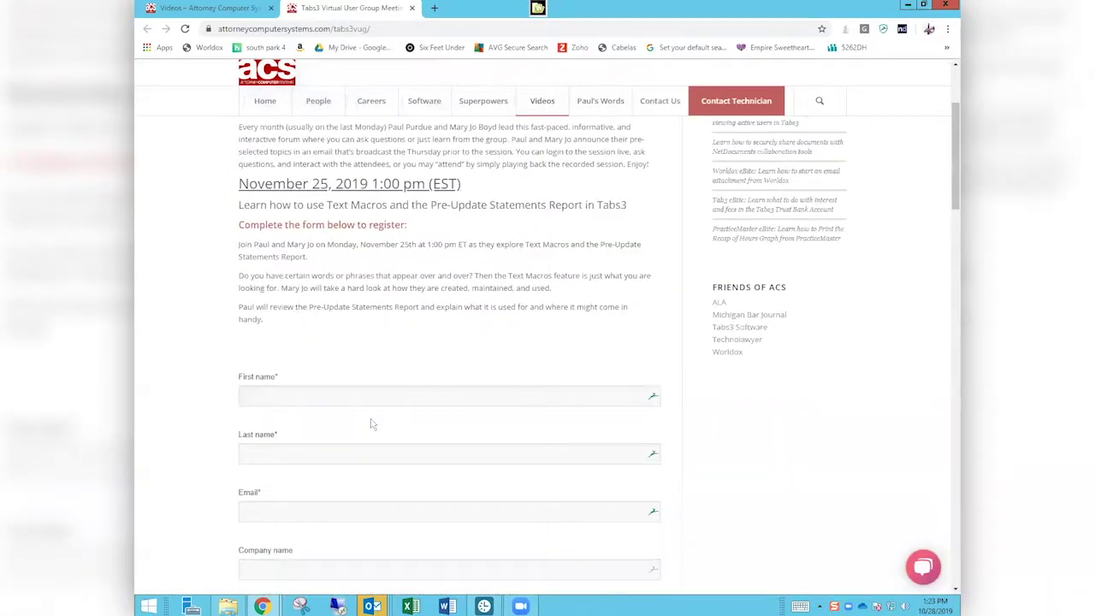
pyautogui.scroll(2, 372, 423)
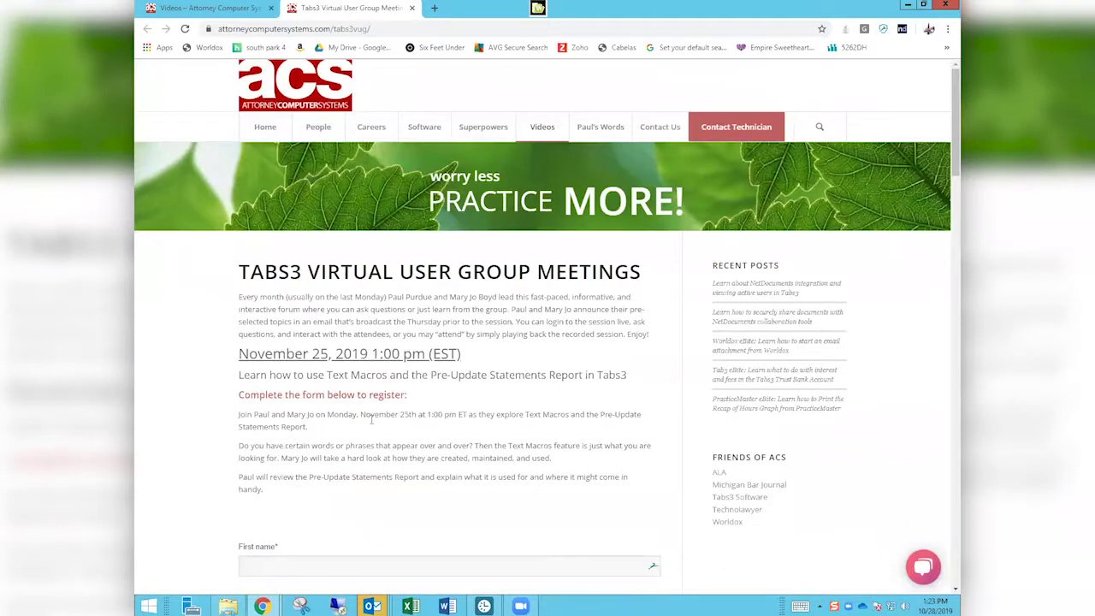
pyautogui.click(820, 128)
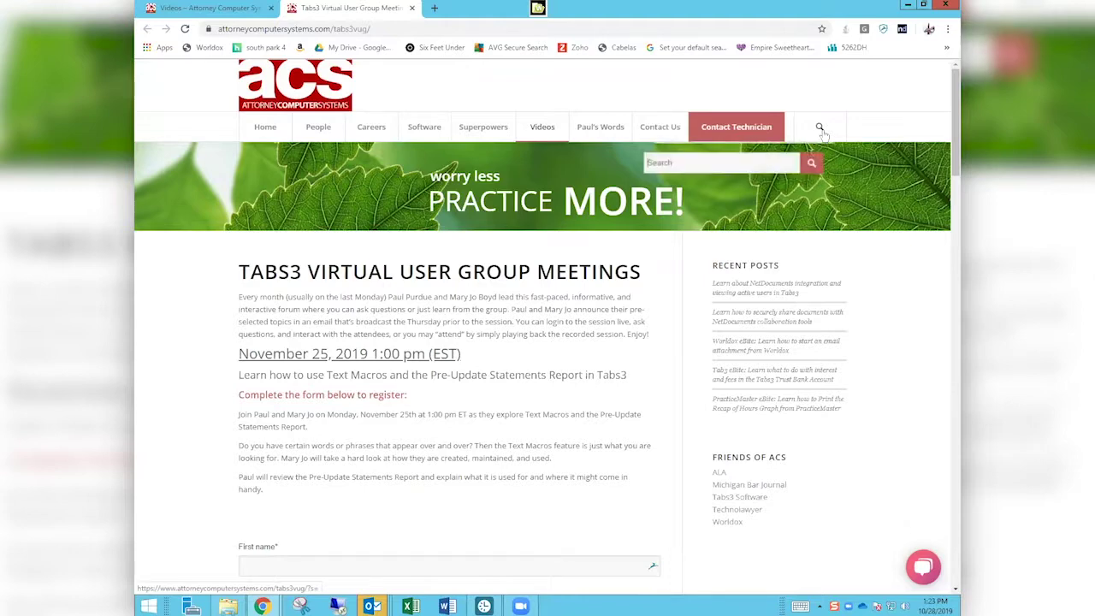